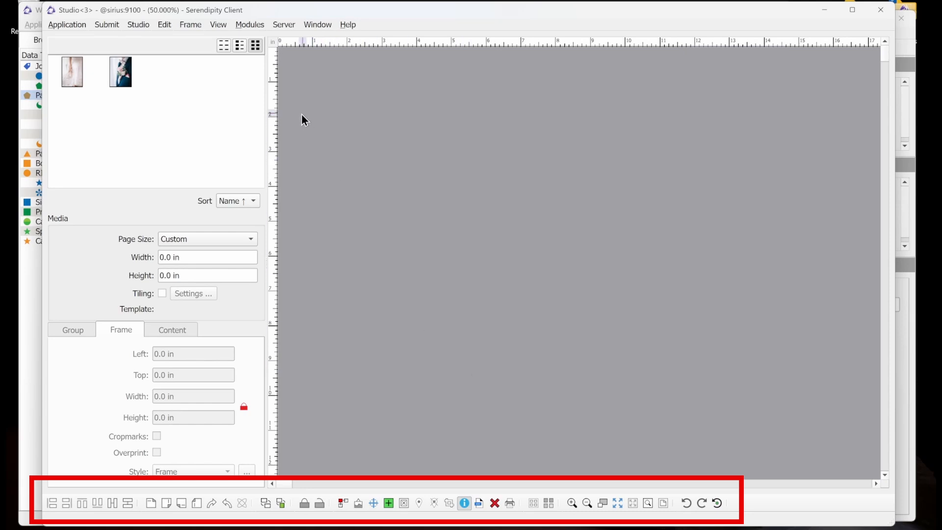
click(184, 26)
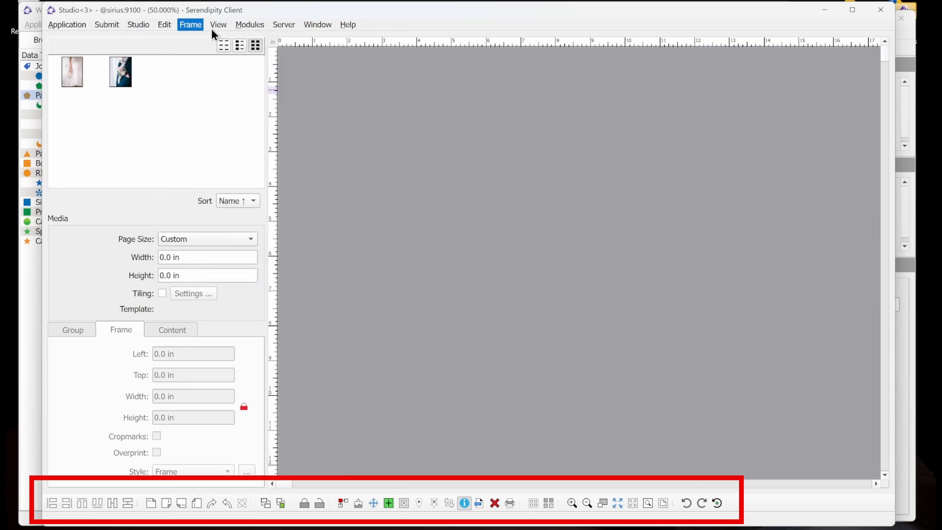
click(190, 29)
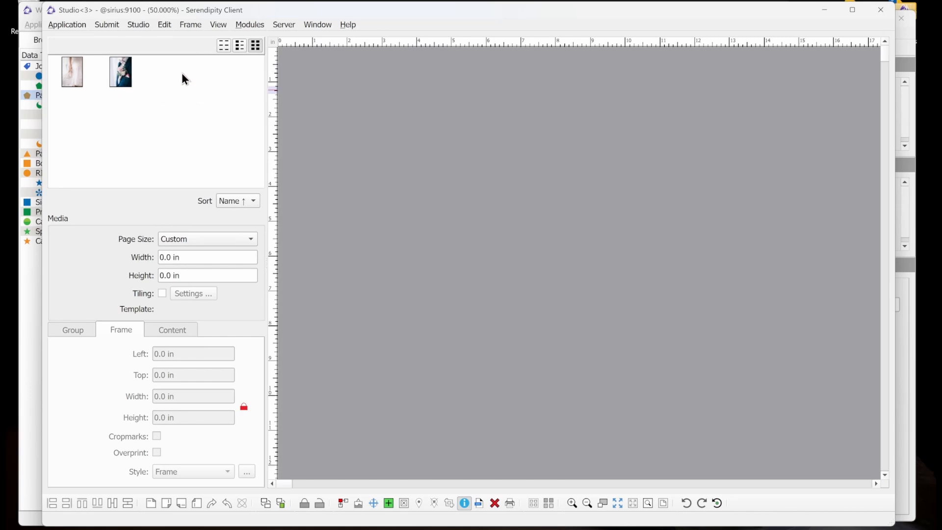
- Cycle the media browser through its list, detailed and thumbnail views and inspect its folder options
click(224, 47)
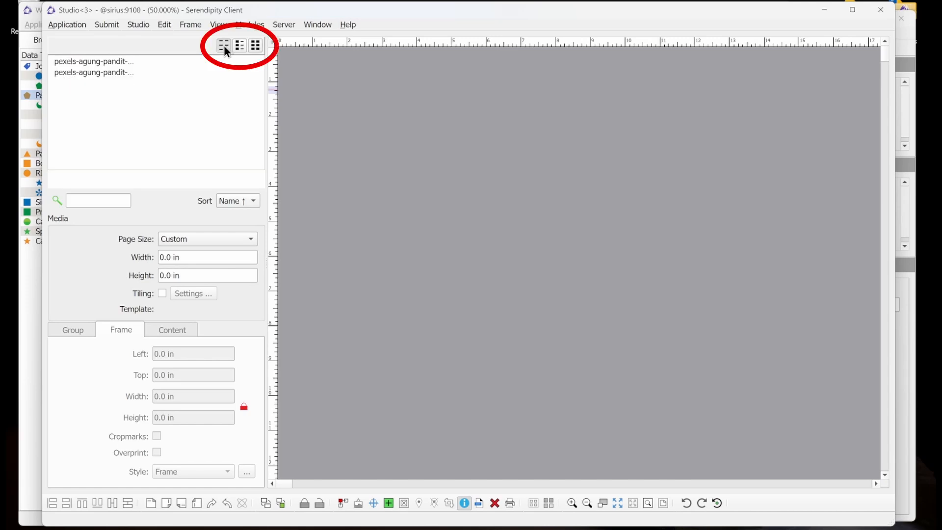
click(127, 63)
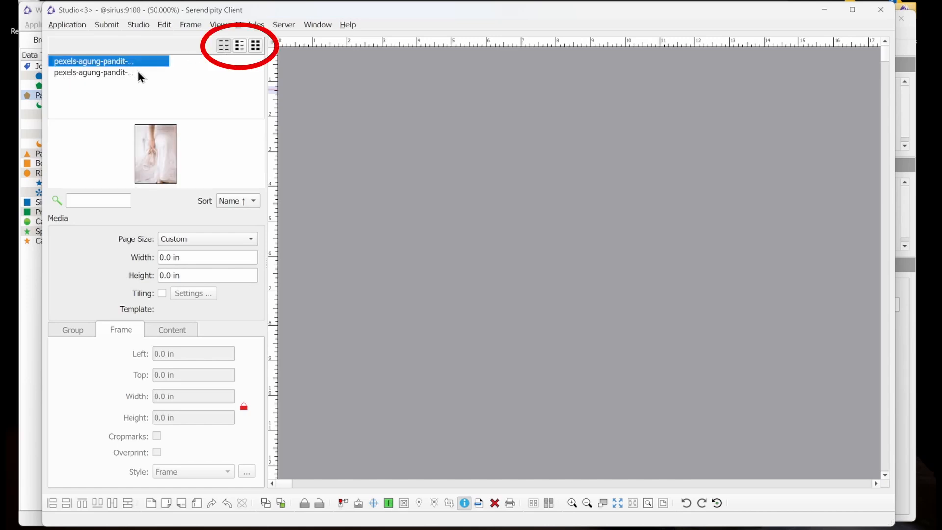
click(241, 46)
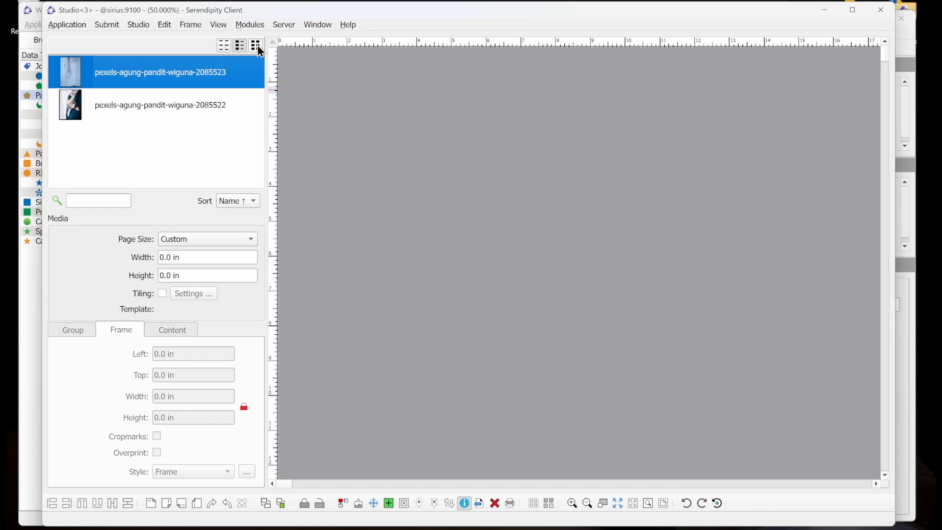
click(256, 46)
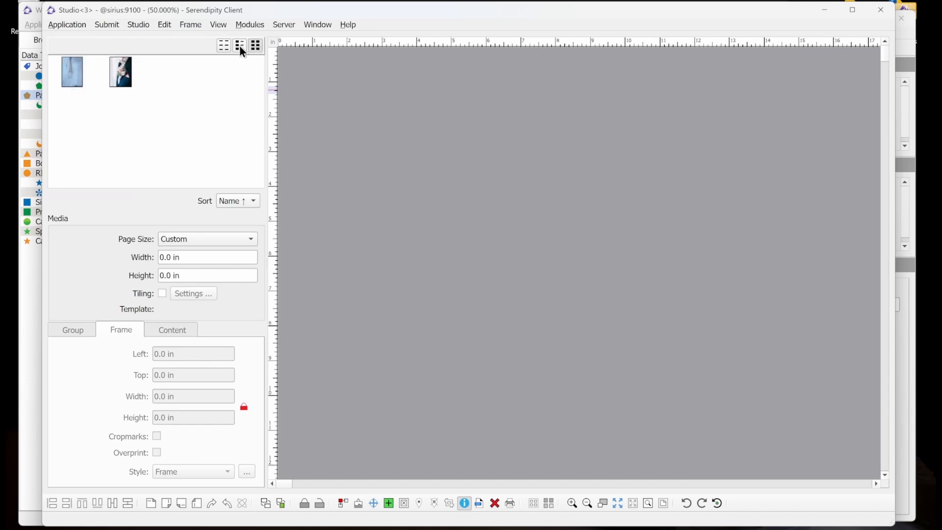
right_click(172, 119)
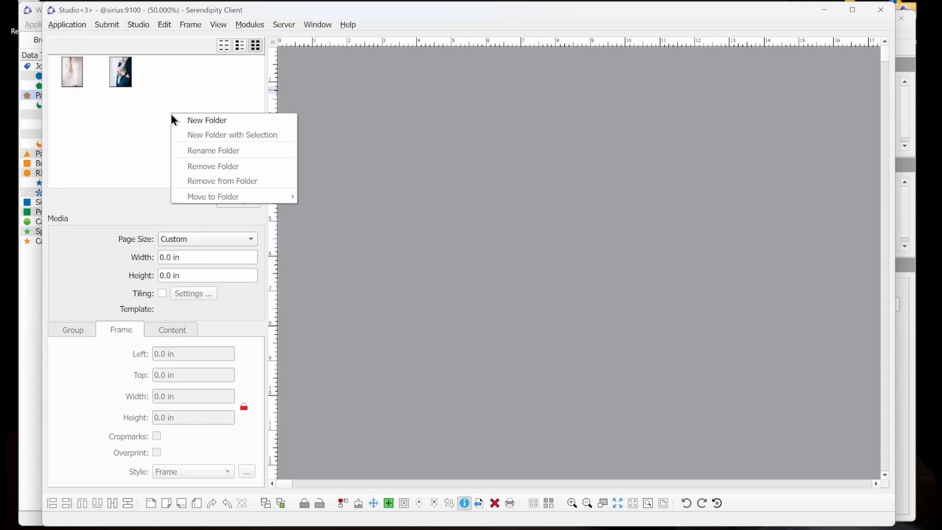
click(154, 116)
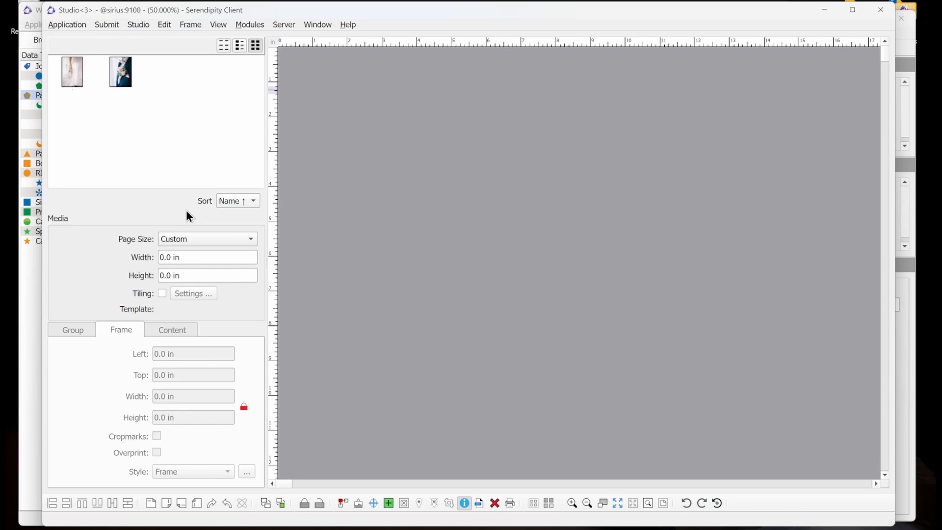
- Set the media page size to Super A3/B
click(238, 239)
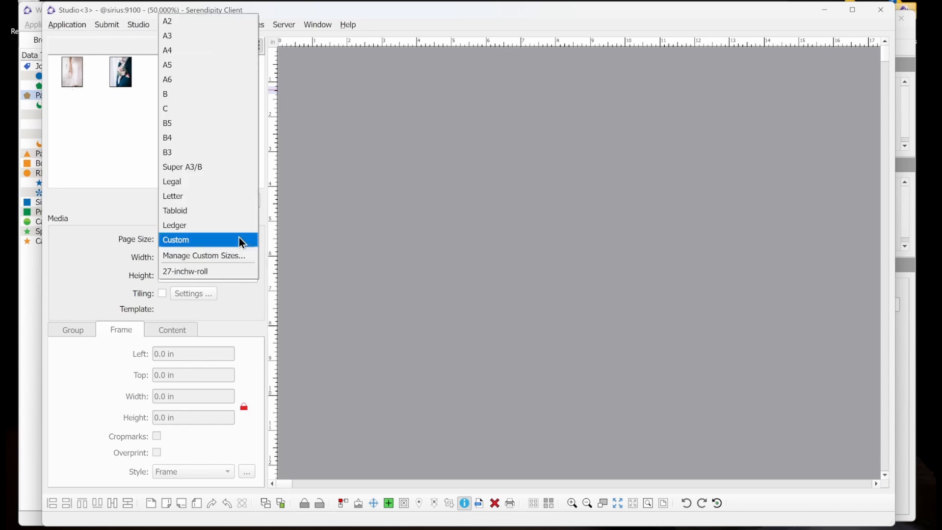
click(239, 172)
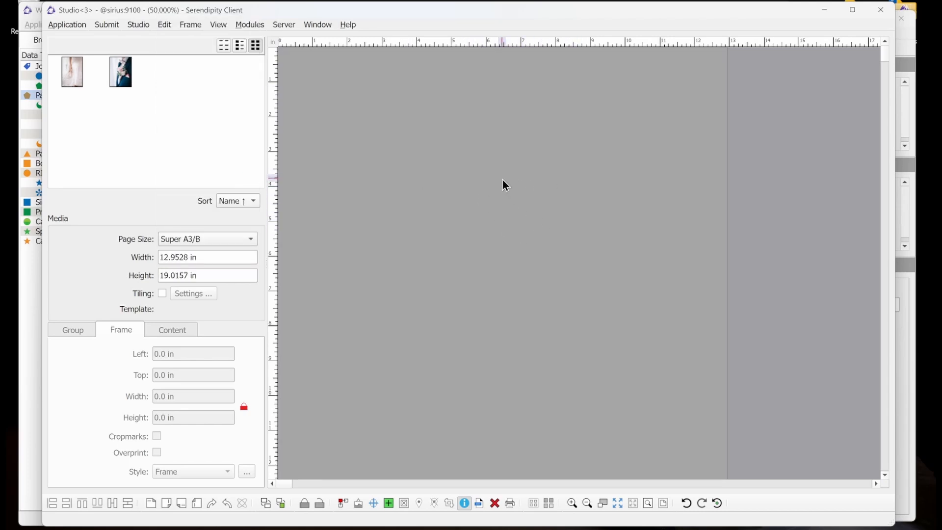
- Review the 27-inchw-roll entry in the Manage Custom Page Sizes dialog and close it
click(228, 239)
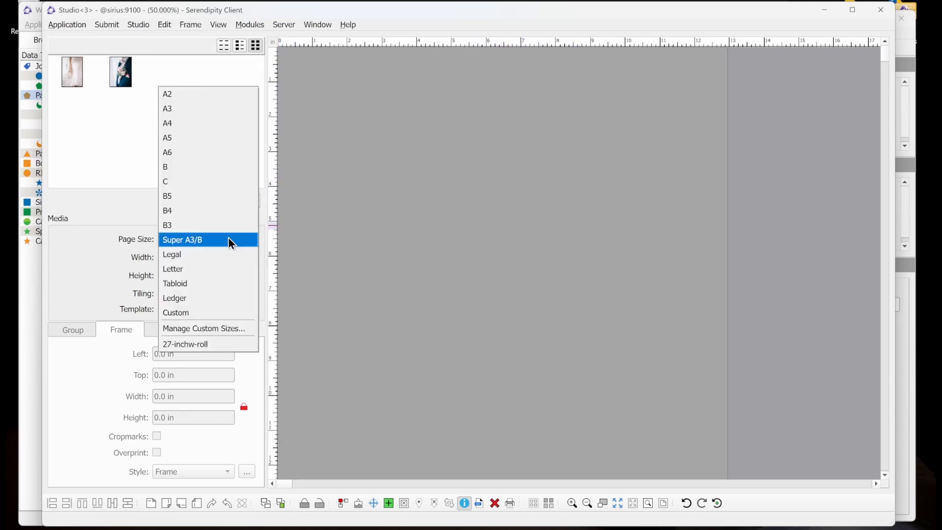
click(212, 331)
click(351, 201)
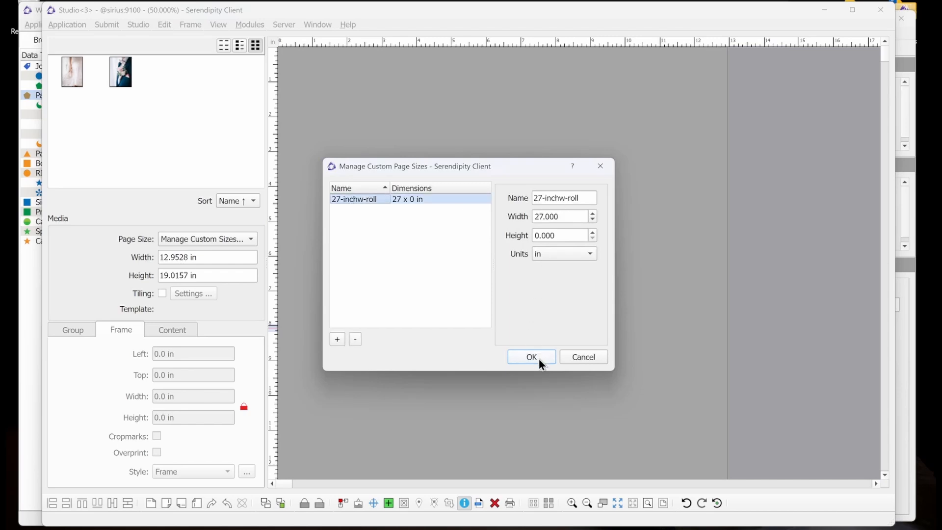
click(572, 360)
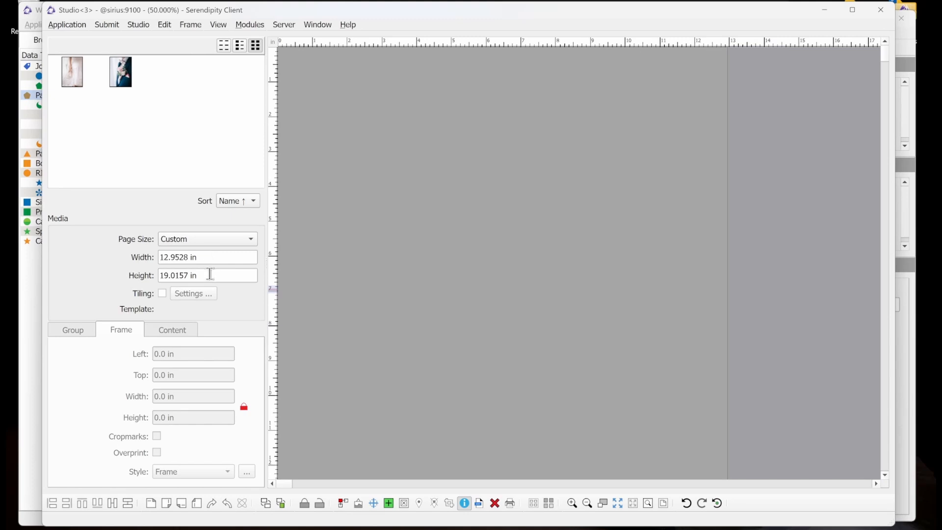
- Set the custom page height to 0 in
drag(210, 273, 102, 268)
text(0)
key(Tab)
click(228, 263)
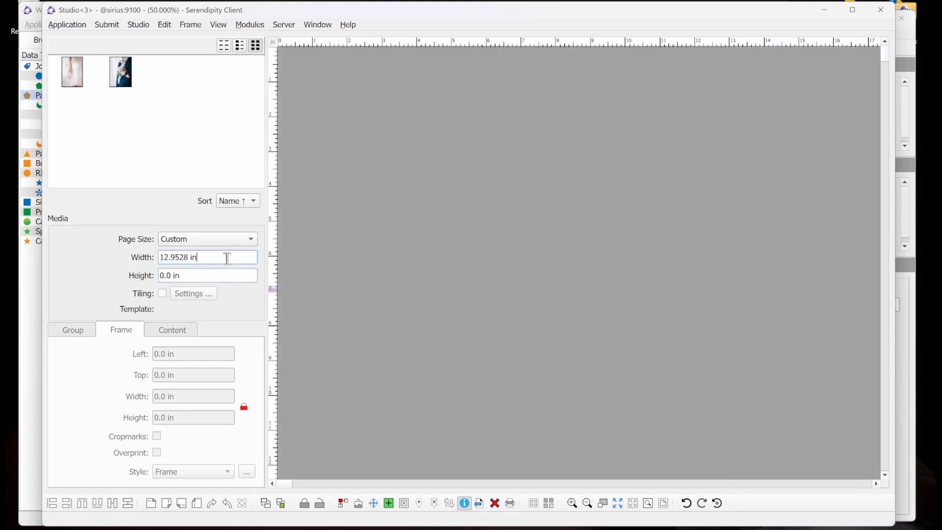
- Reselect Super A3/B as the media page size
click(222, 240)
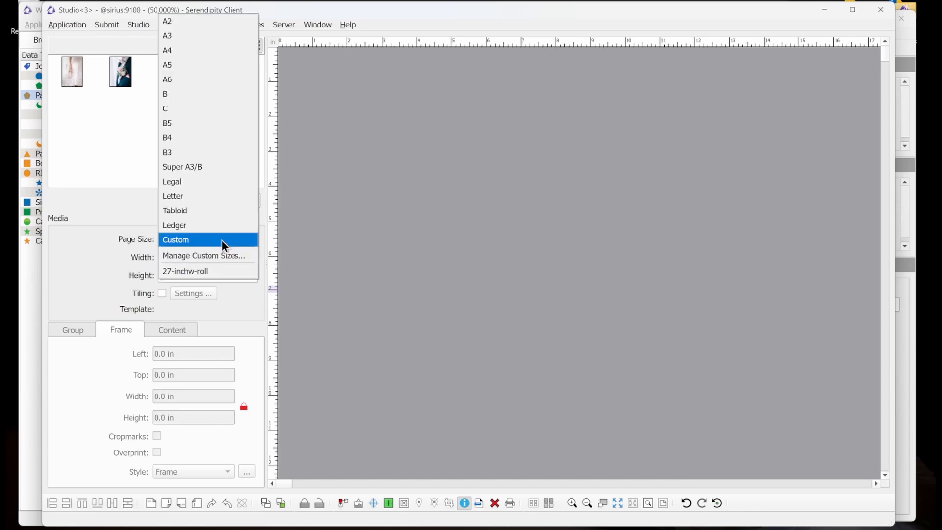
click(209, 166)
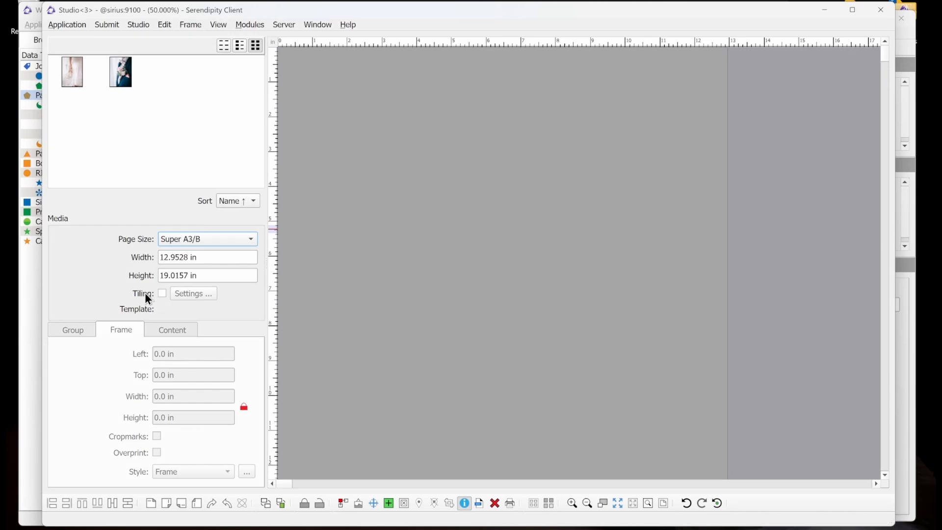
click(162, 293)
click(199, 295)
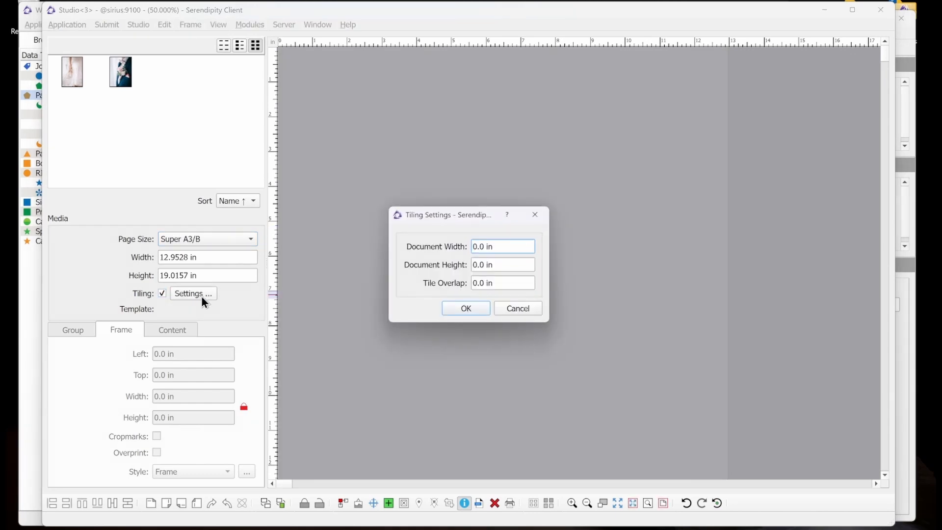
click(532, 308)
click(162, 294)
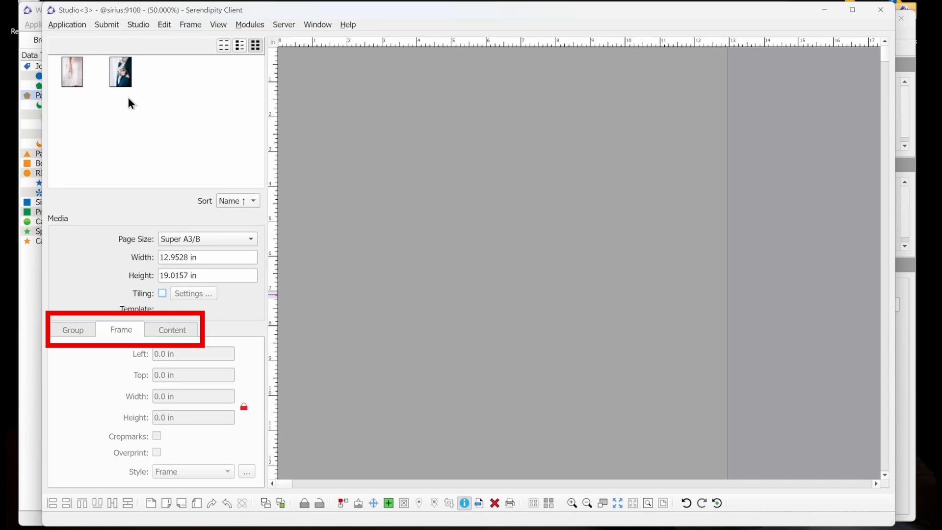
- Place the suit-and-boutonniere photo onto the page and fit the view to it
drag(121, 79, 359, 132)
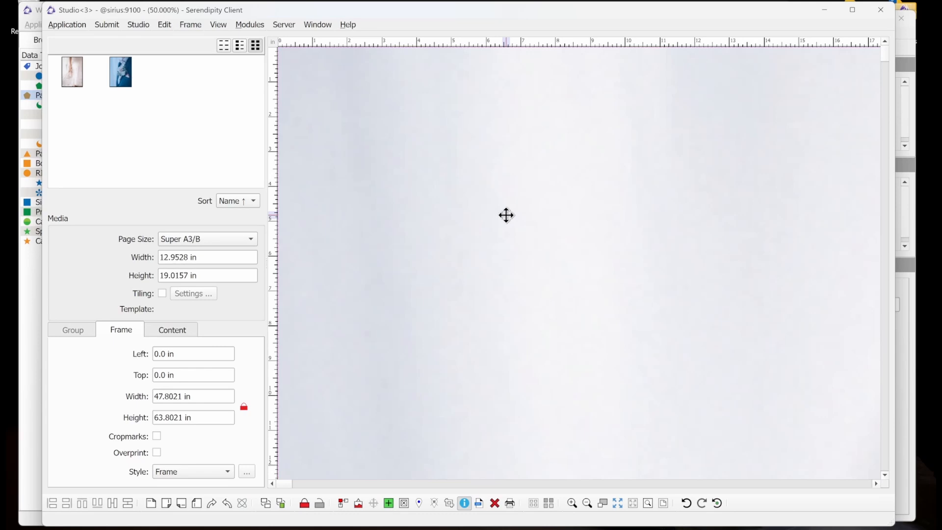
key(ctrl+0)
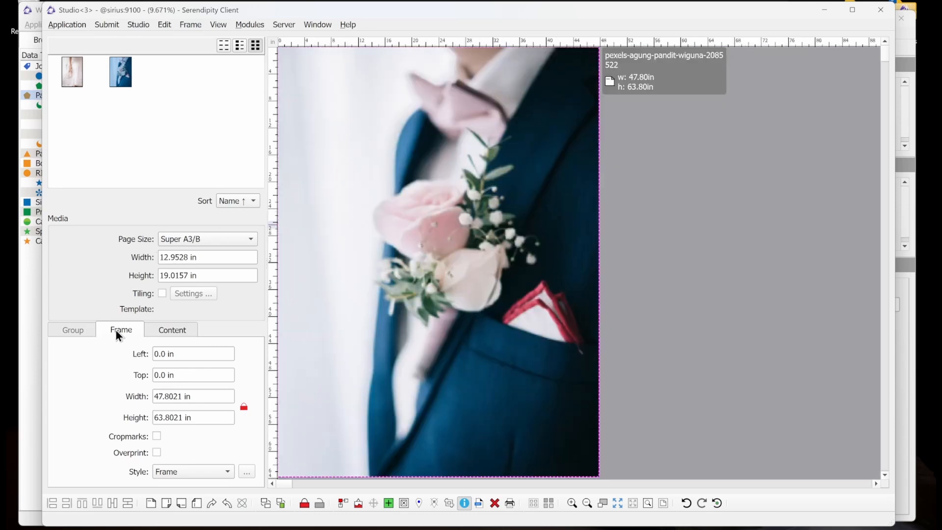
- In the photo's content properties, nudge the image upward and set its scaling to To Fill
click(180, 331)
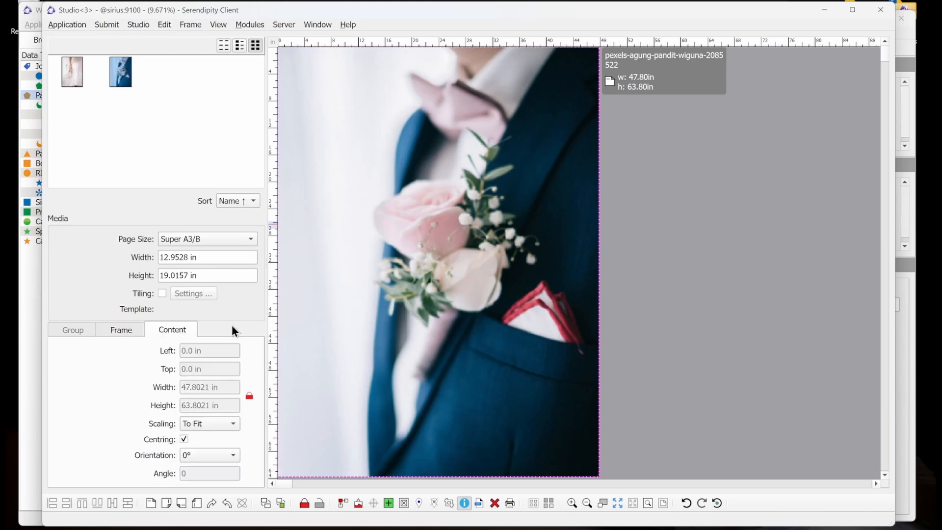
drag(425, 287, 425, 201)
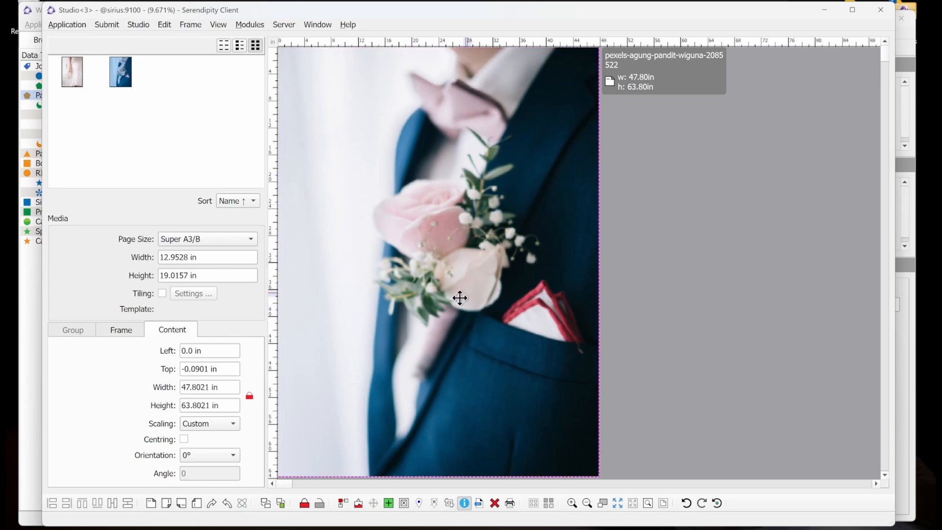
click(209, 424)
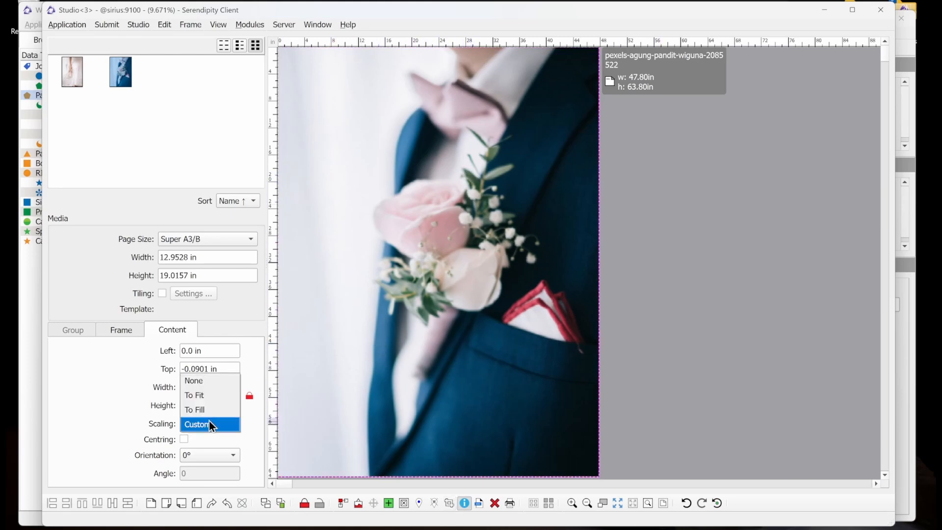
click(211, 411)
- Select the two photo frames together as a group, then return to single-frame selection
click(465, 235)
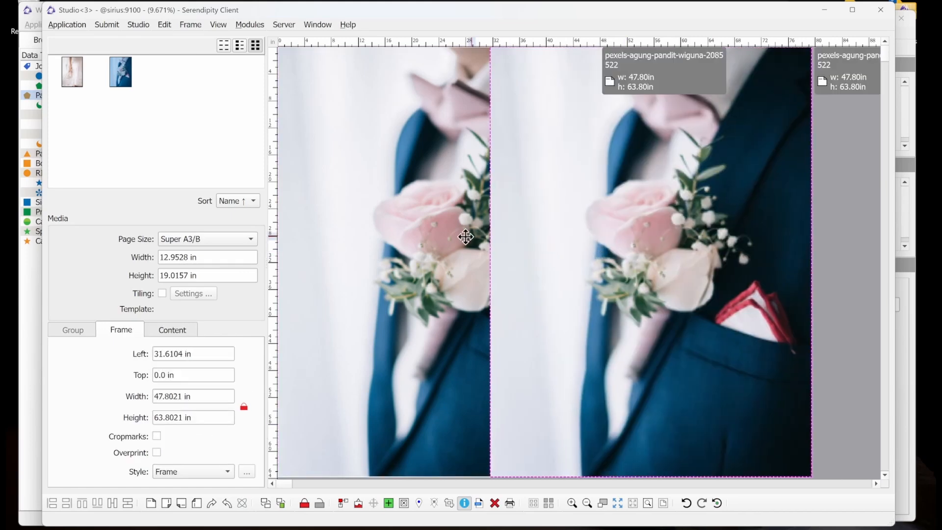
click(607, 247)
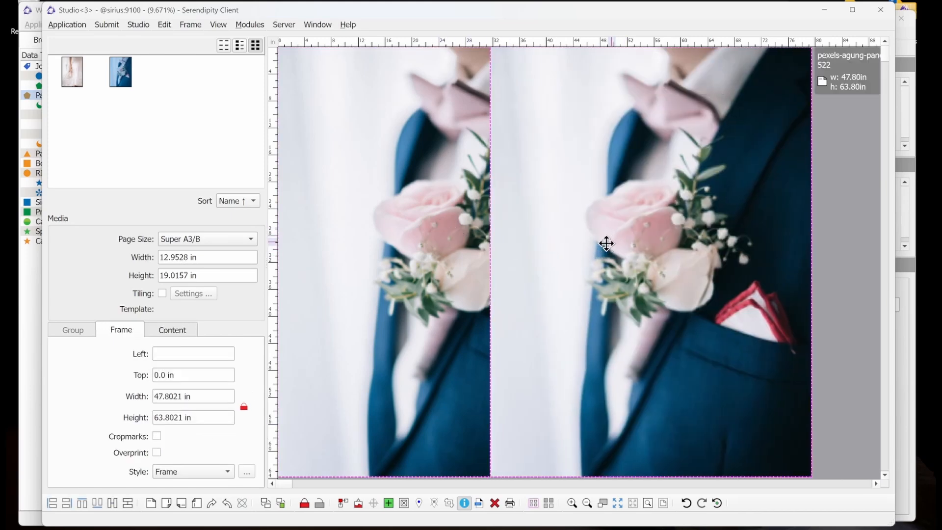
click(532, 502)
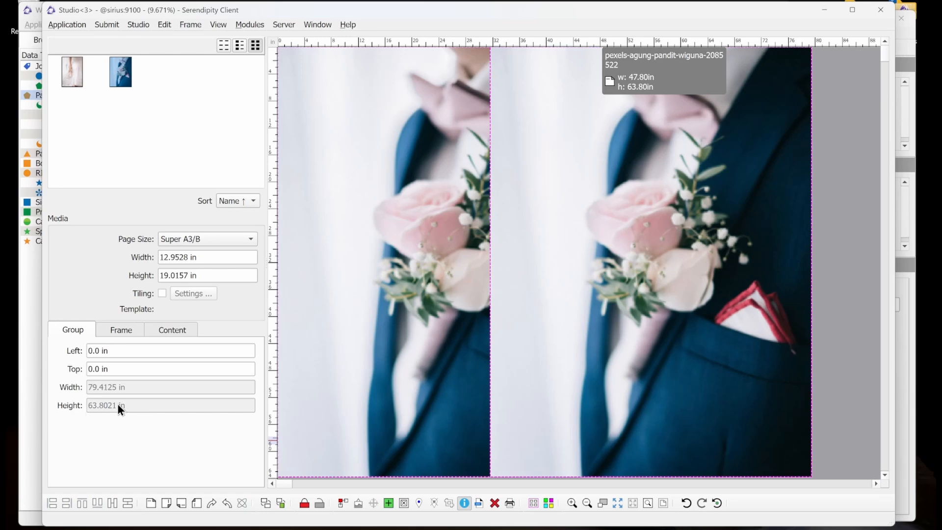
click(552, 504)
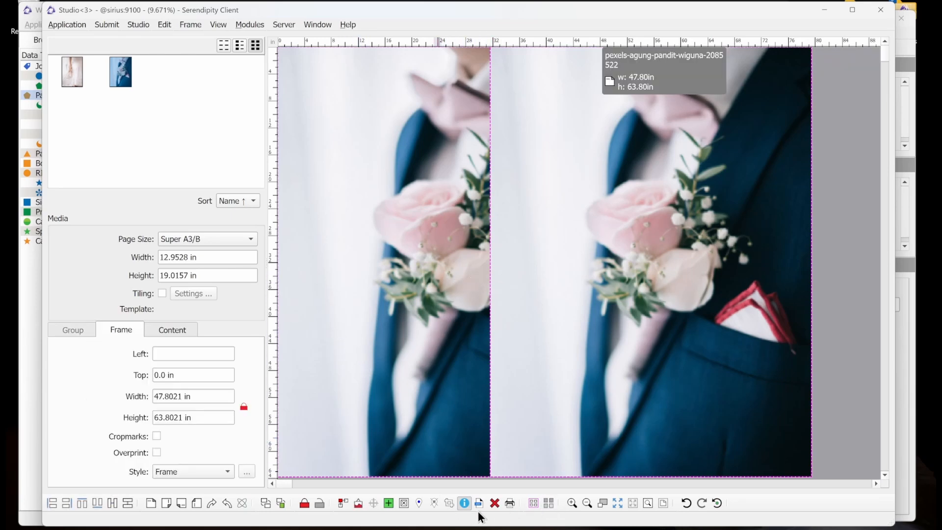
- Hide and show the box properties panel
click(465, 505)
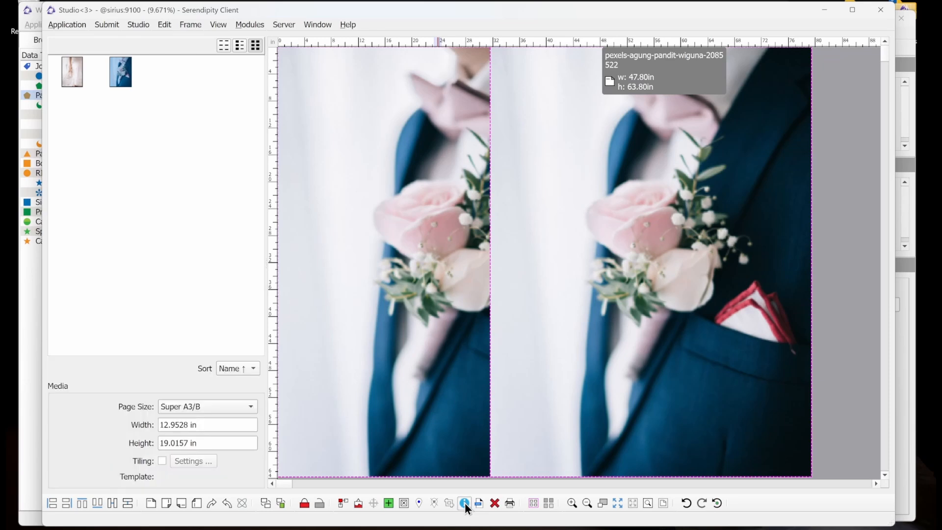
click(464, 504)
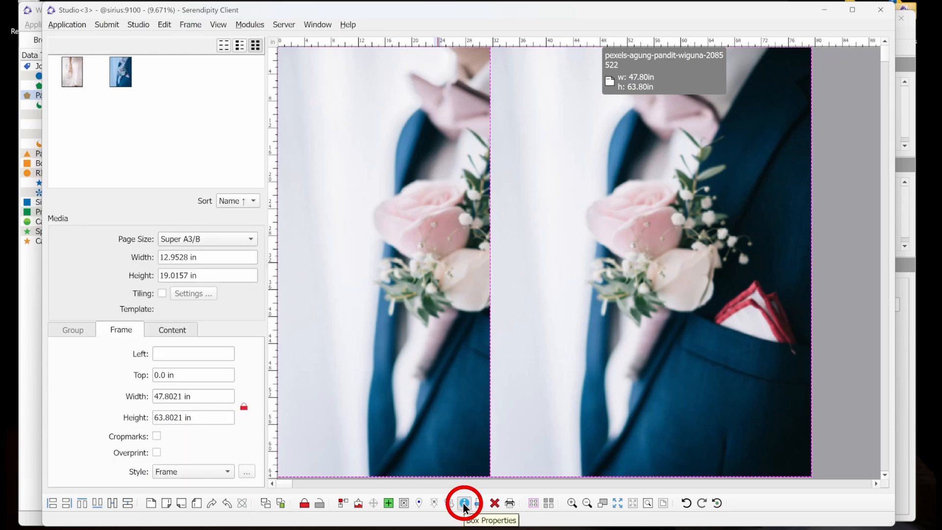
click(464, 503)
click(463, 504)
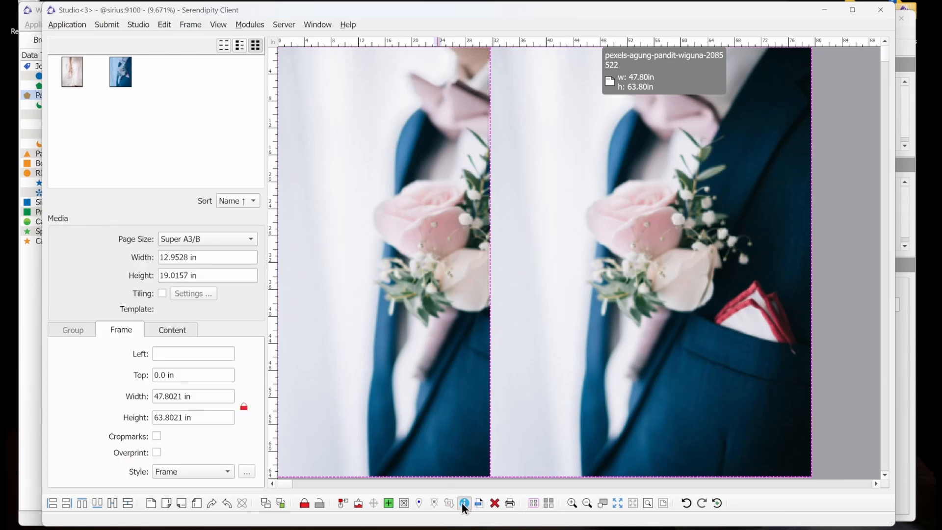
- Review the Studio Settings dialog options and close it without changes
click(218, 25)
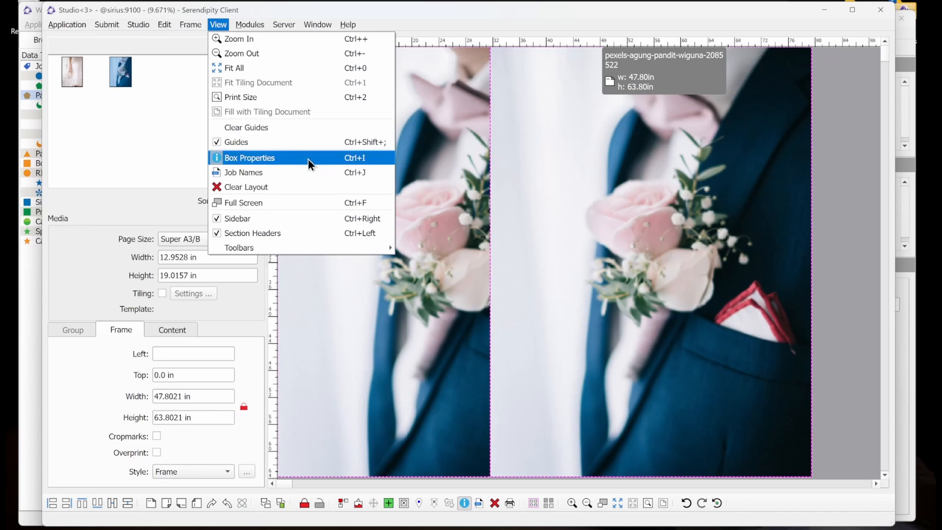
click(137, 25)
click(137, 25)
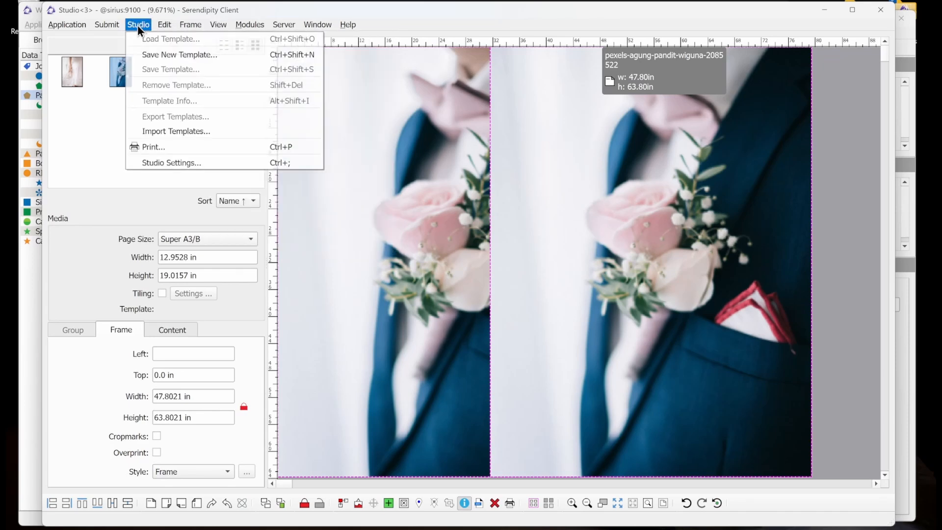
click(188, 163)
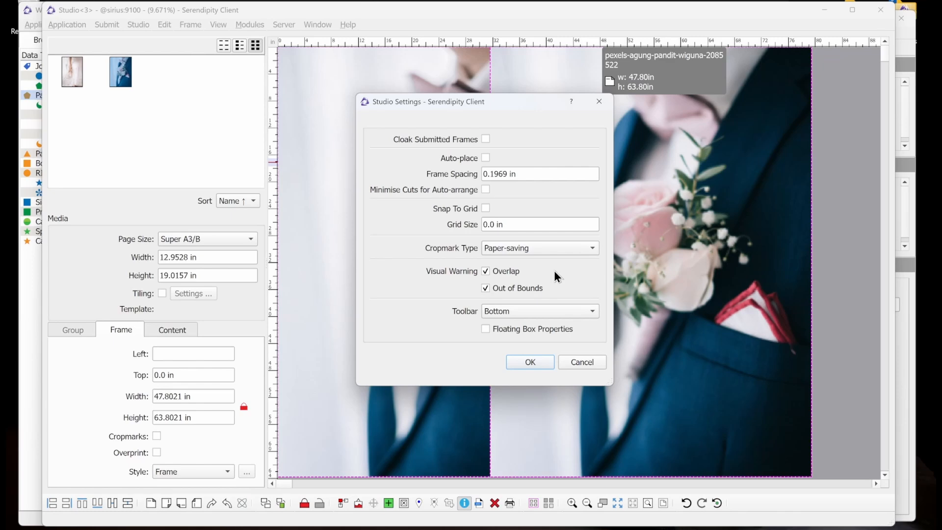
click(591, 366)
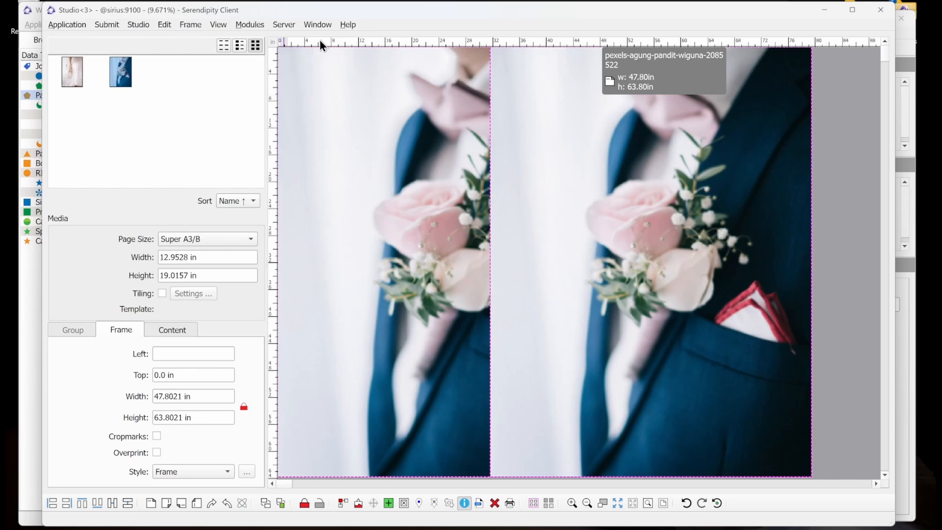
- Add a vertical guide and a horizontal guide across the photo layout from the rulers
click(219, 25)
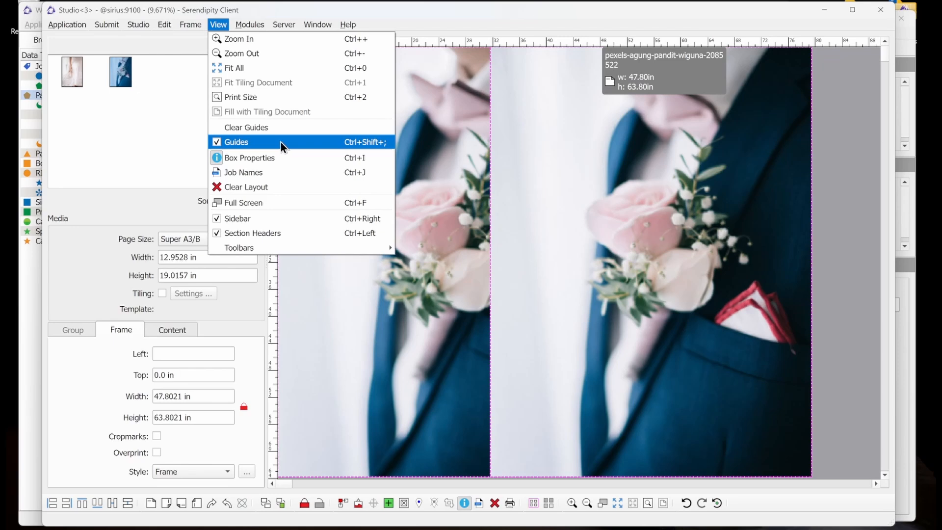
click(221, 27)
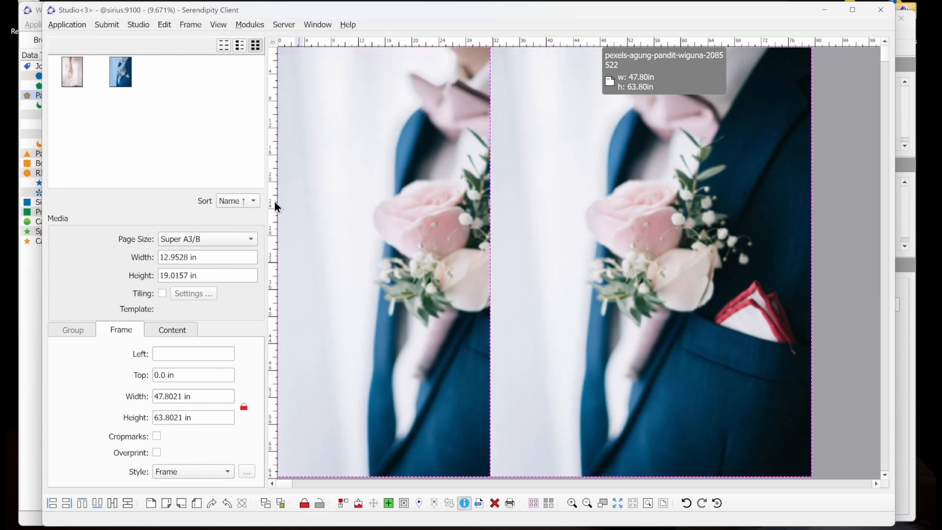
drag(274, 201, 361, 201)
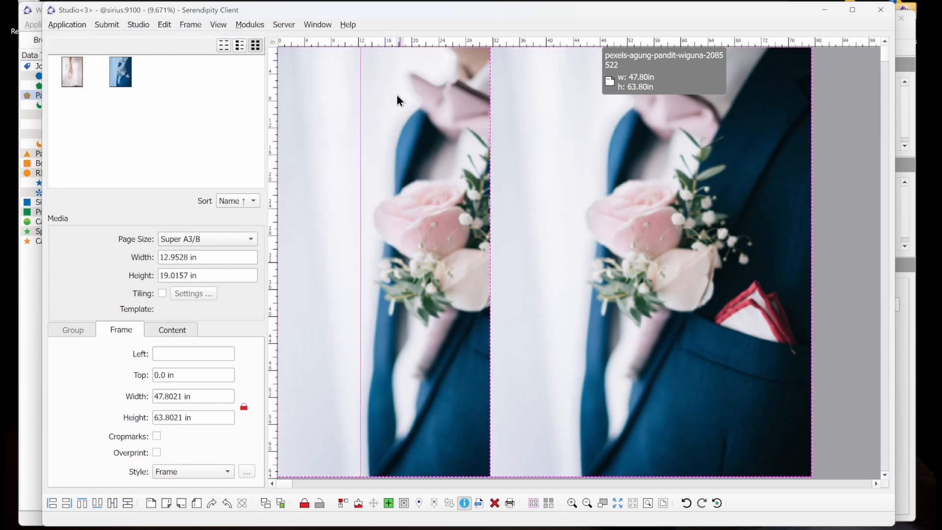
drag(452, 40, 438, 141)
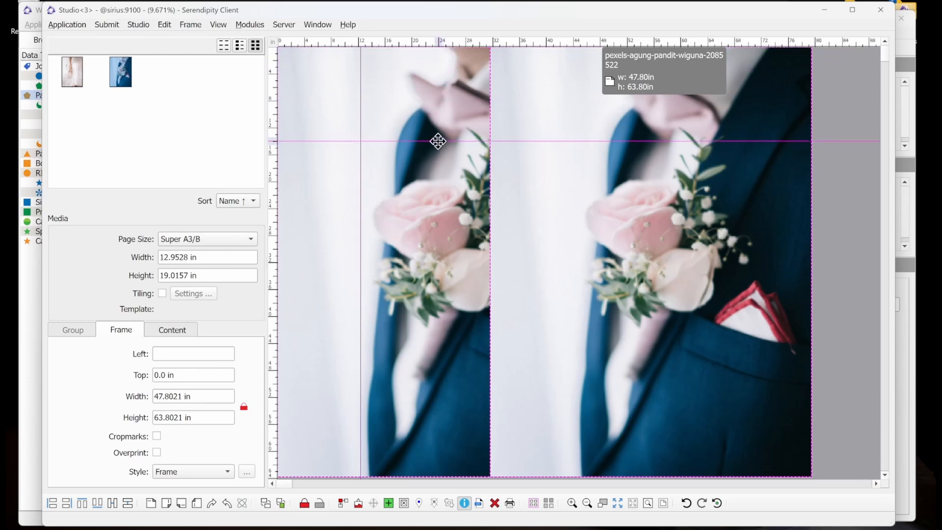
- Open a guide's placement dialog and set its position to 14.0 in
double_click(343, 142)
drag(432, 271, 338, 270)
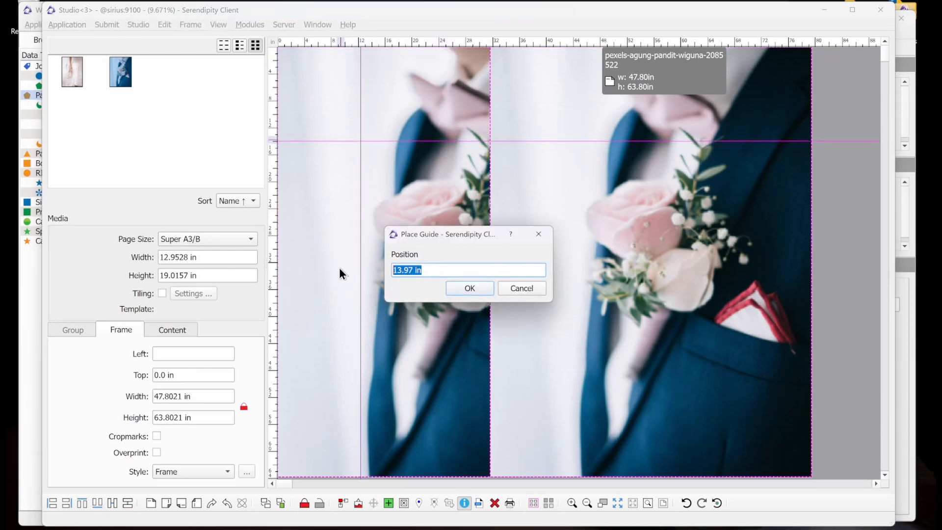
text(14.0 in)
click(485, 288)
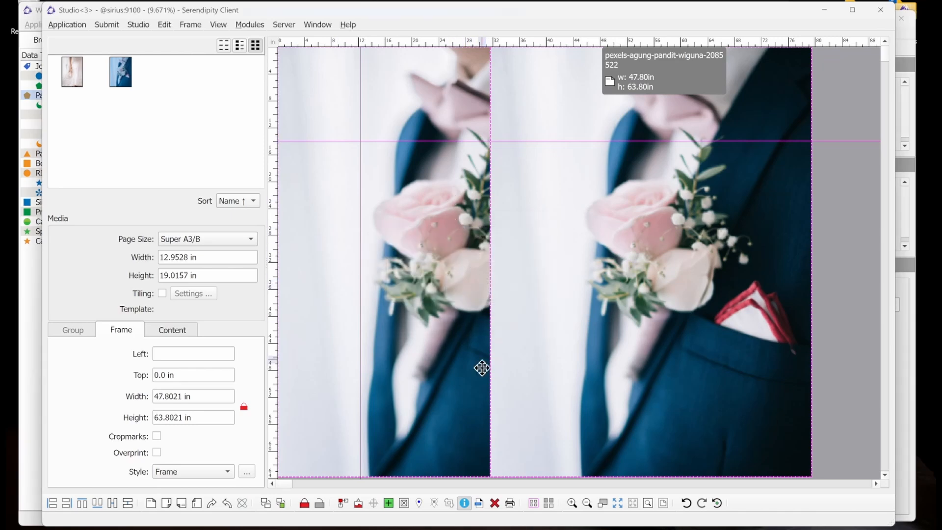
- Clear the entire layout, confirming the removal of all photos
click(495, 502)
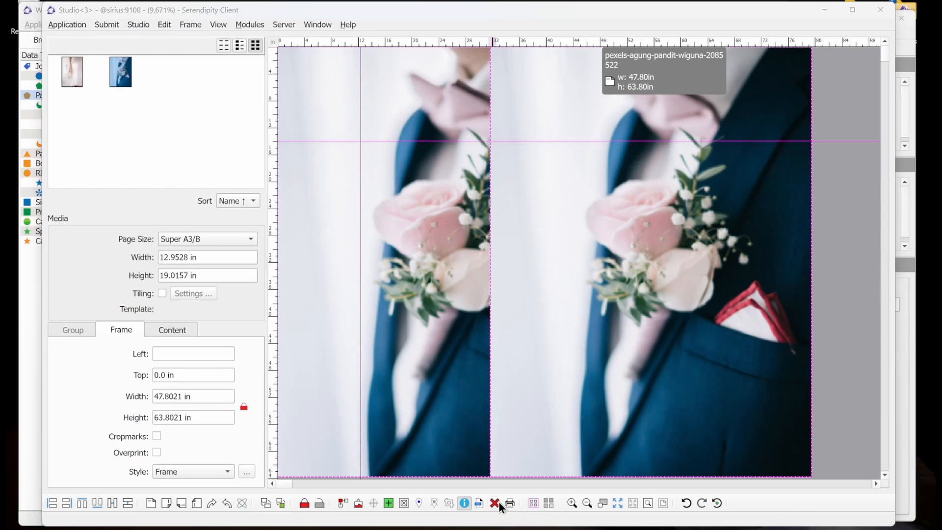
click(521, 328)
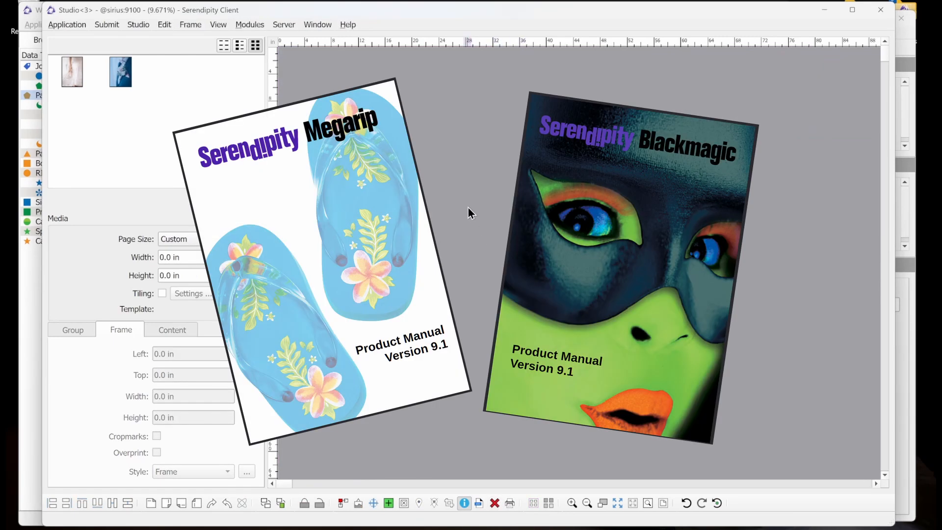